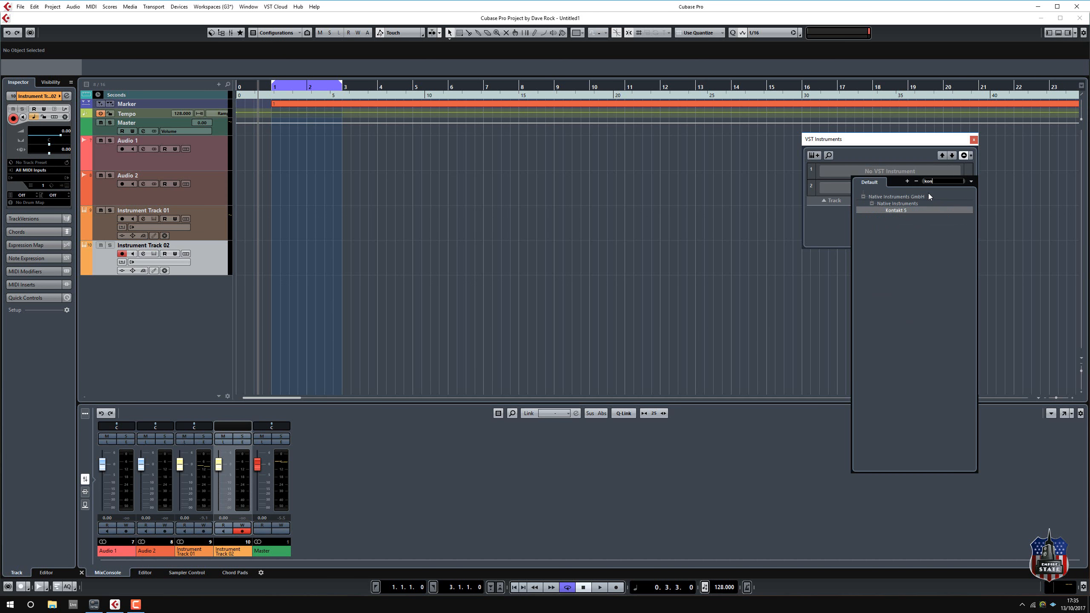
Load Kontakt 5 in the first instrument slot and define 8 new two-channel outputs starting at host output Kt. st.1 [1].
{"action": "left_click", "coordinate": [905, 210]}
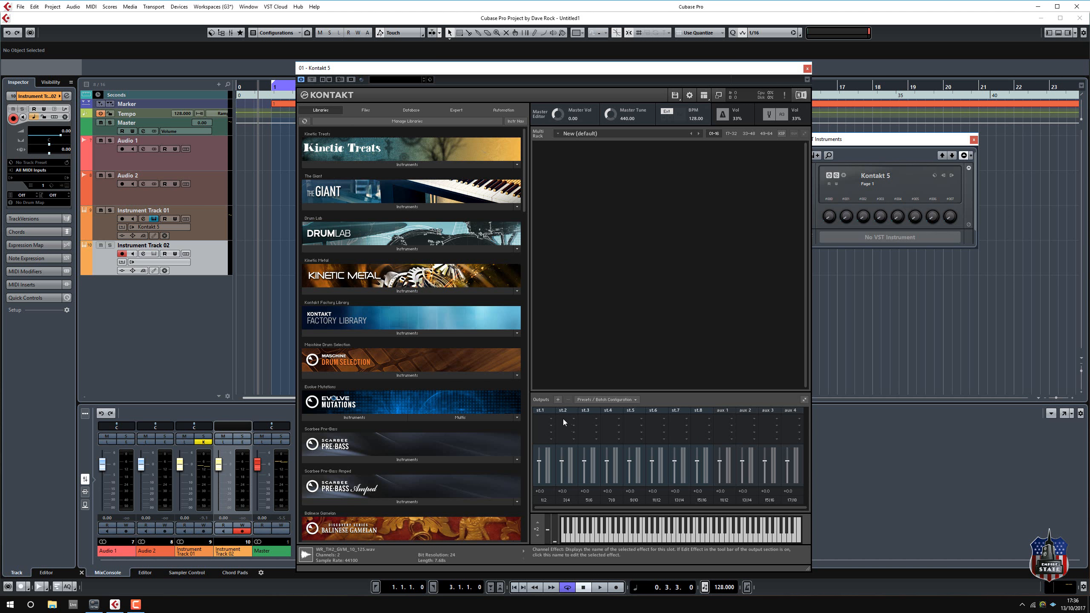
{"action": "left_click", "coordinate": [558, 400]}
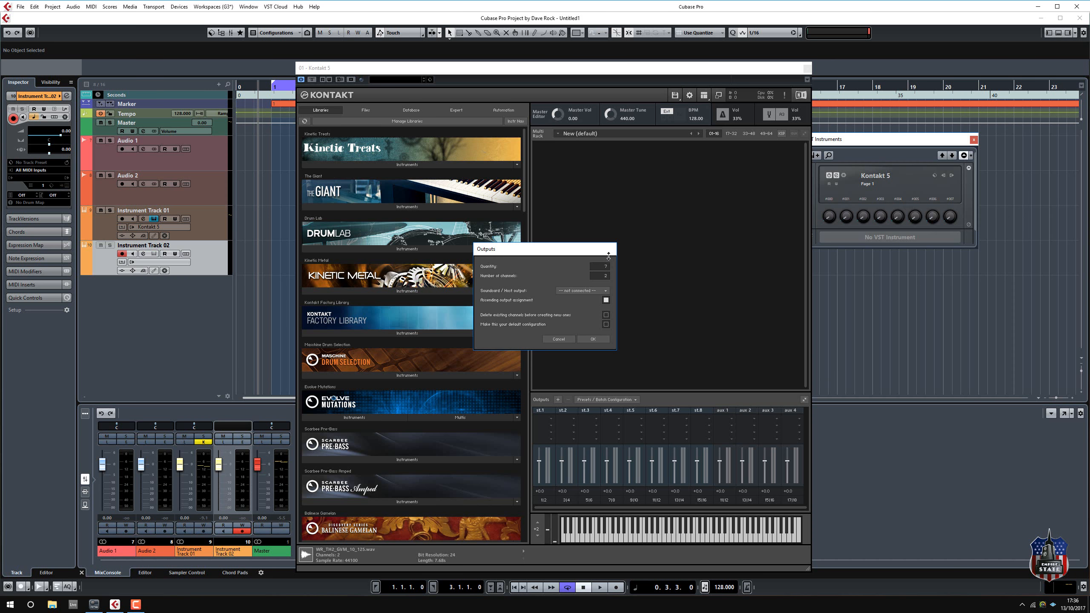
{"action": "left_click_drag", "start_coordinate": [609, 271], "coordinate": [609, 260]}
{"action": "left_click", "coordinate": [600, 291]}
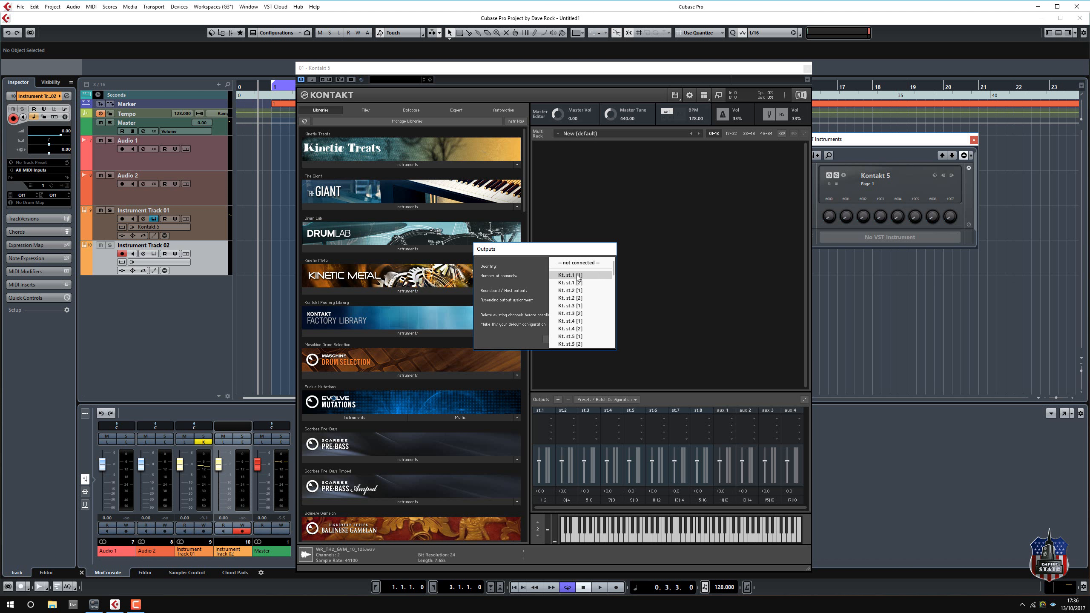
{"action": "left_click", "coordinate": [579, 277]}
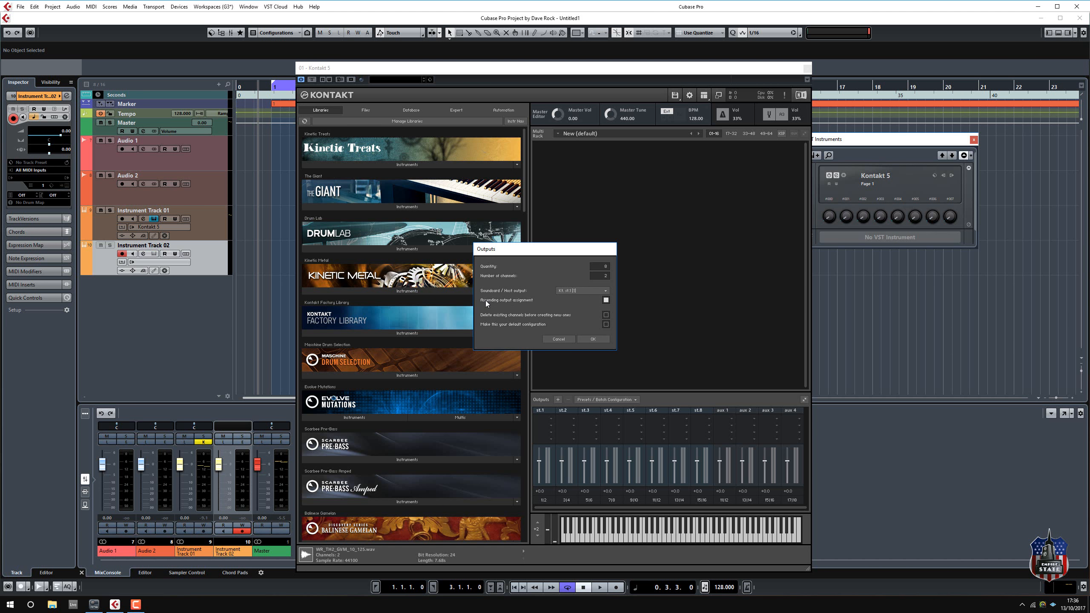
{"action": "left_click", "coordinate": [581, 292]}
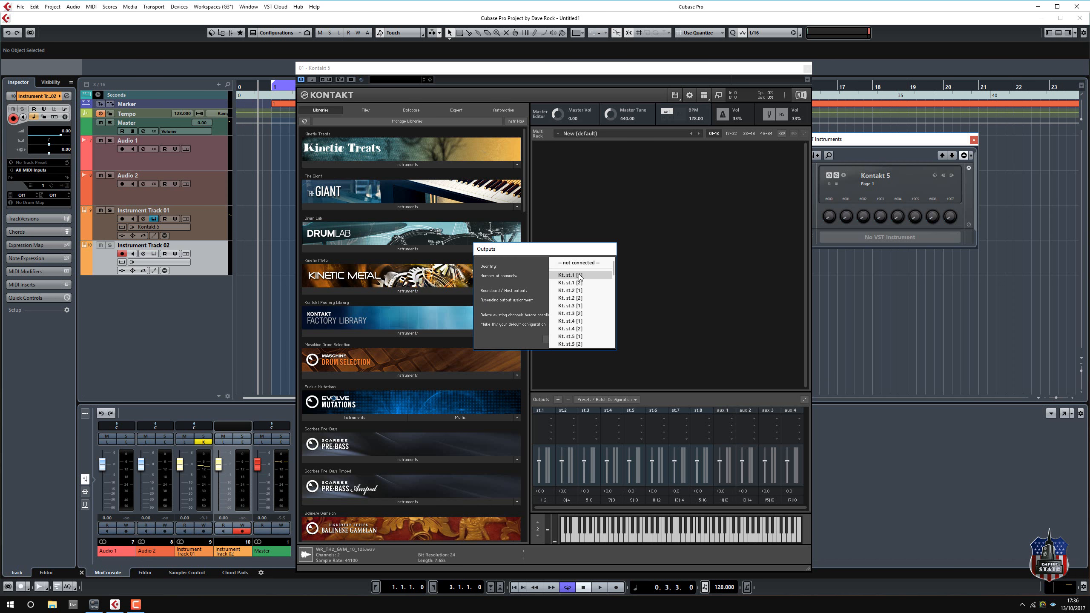
{"action": "left_click", "coordinate": [514, 266]}
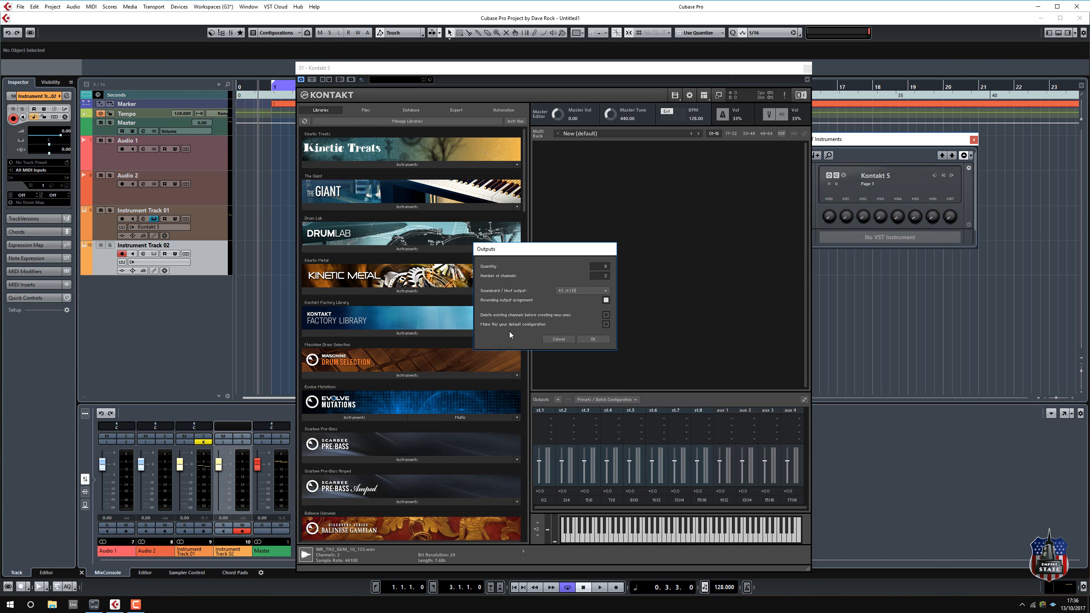
Create the outputs with existing channels deleted first, and save them as the default output configuration.
{"action": "left_click", "coordinate": [607, 315]}
{"action": "left_click", "coordinate": [606, 324]}
{"action": "left_click", "coordinate": [594, 340]}
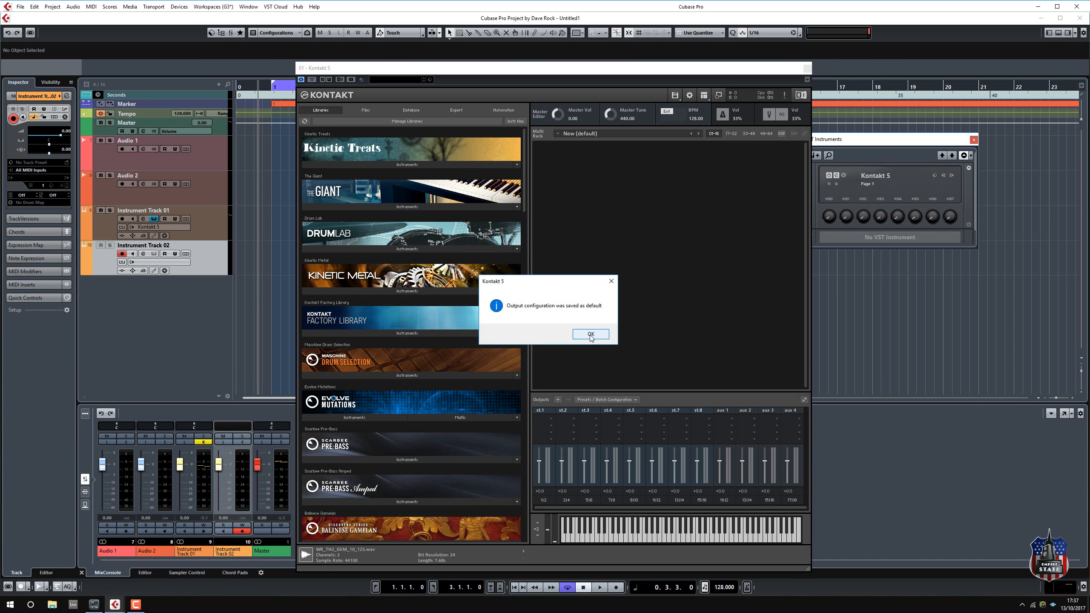
{"action": "left_click", "coordinate": [591, 335]}
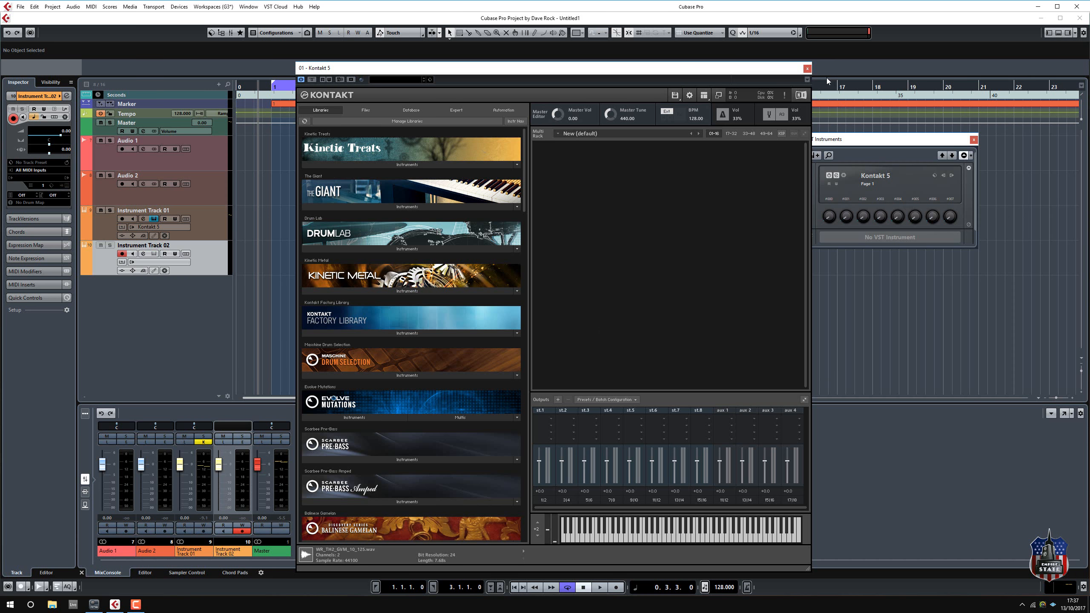
Remove Kontakt 5 from the first instrument slot and load a fresh instance of it there.
{"action": "left_click", "coordinate": [807, 68]}
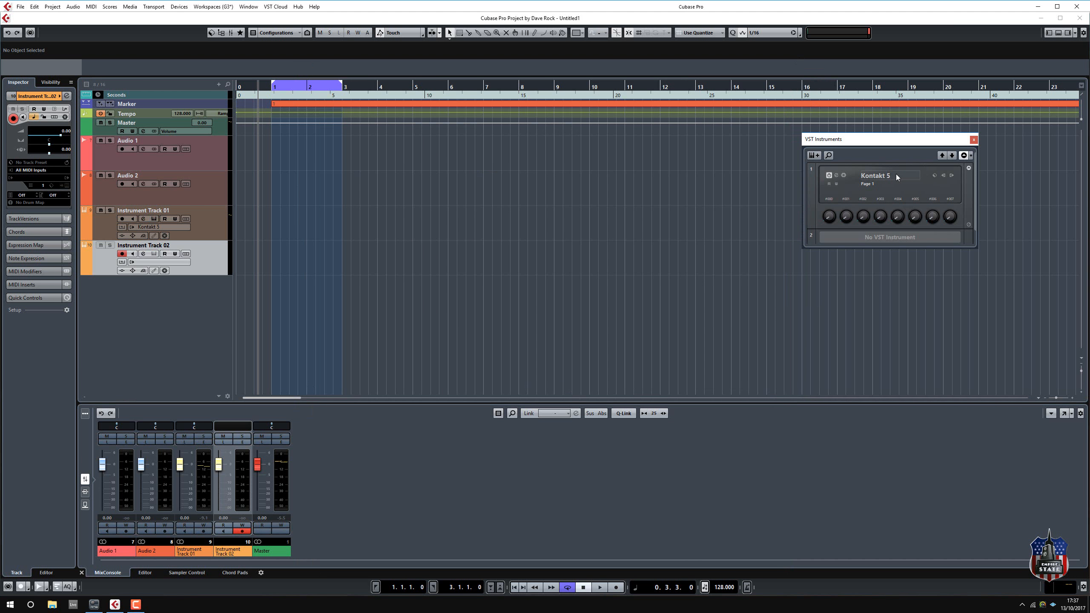
{"action": "left_click", "coordinate": [897, 174]}
{"action": "left_click", "coordinate": [899, 202]}
{"action": "left_click", "coordinate": [893, 172]}
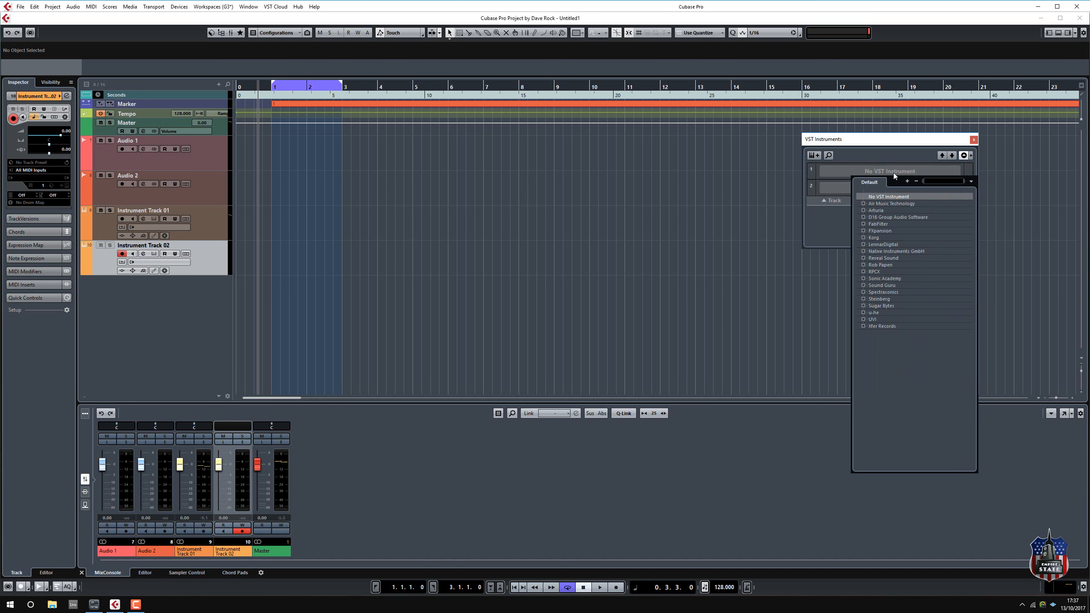
{"action": "type", "text": "kon"}
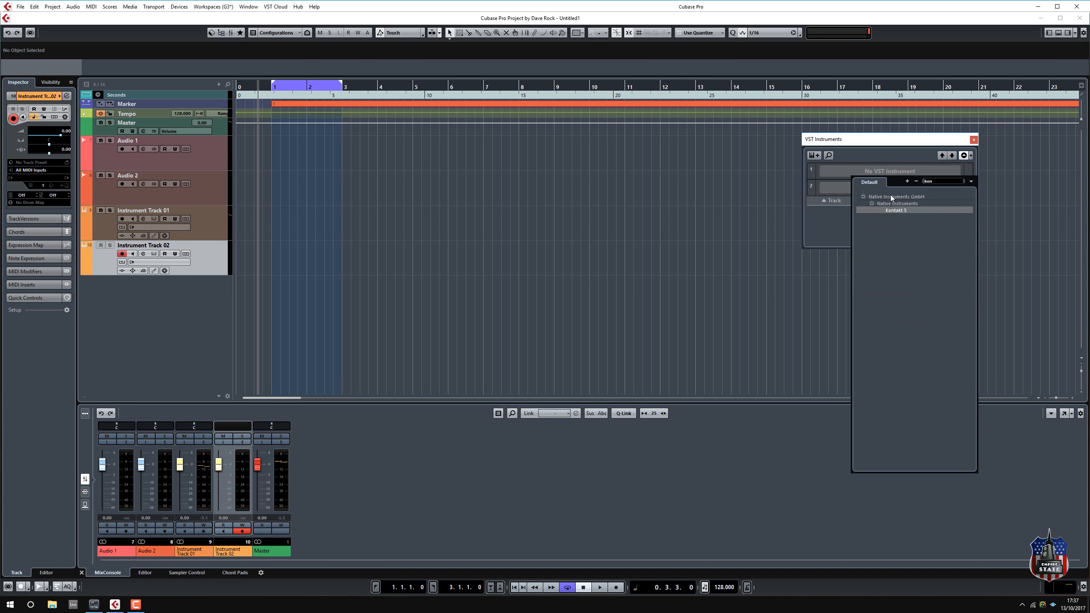
{"action": "left_click", "coordinate": [900, 209]}
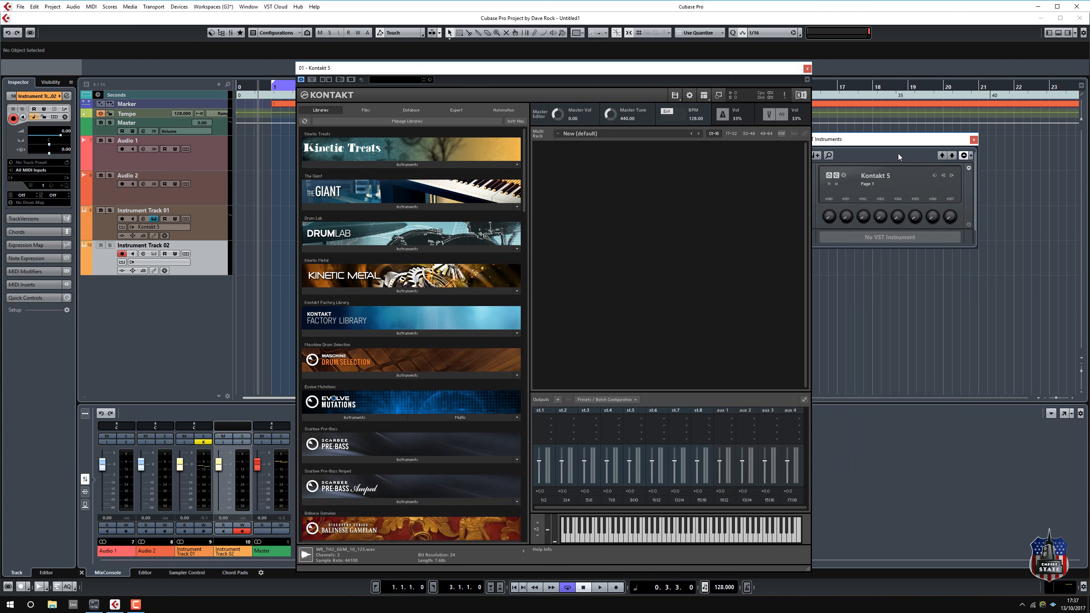
Activate Kontakt's stereo outputs Kt. st.2 through Kt. st.8, then close the VST Instruments rack.
{"action": "left_click_drag", "start_coordinate": [898, 153], "coordinate": [941, 145]}
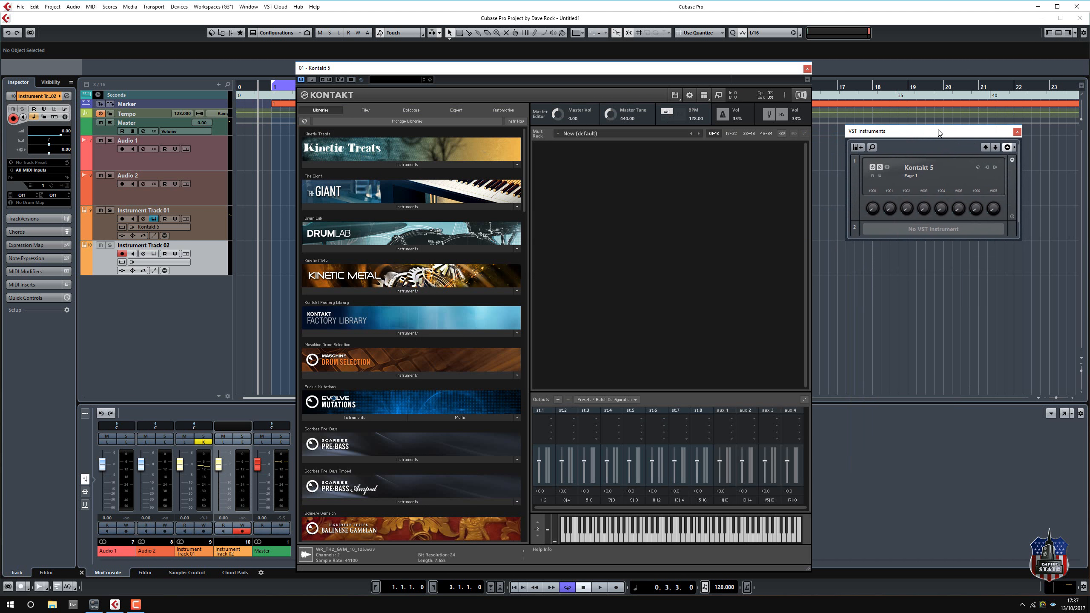
{"action": "left_click", "coordinate": [995, 168]}
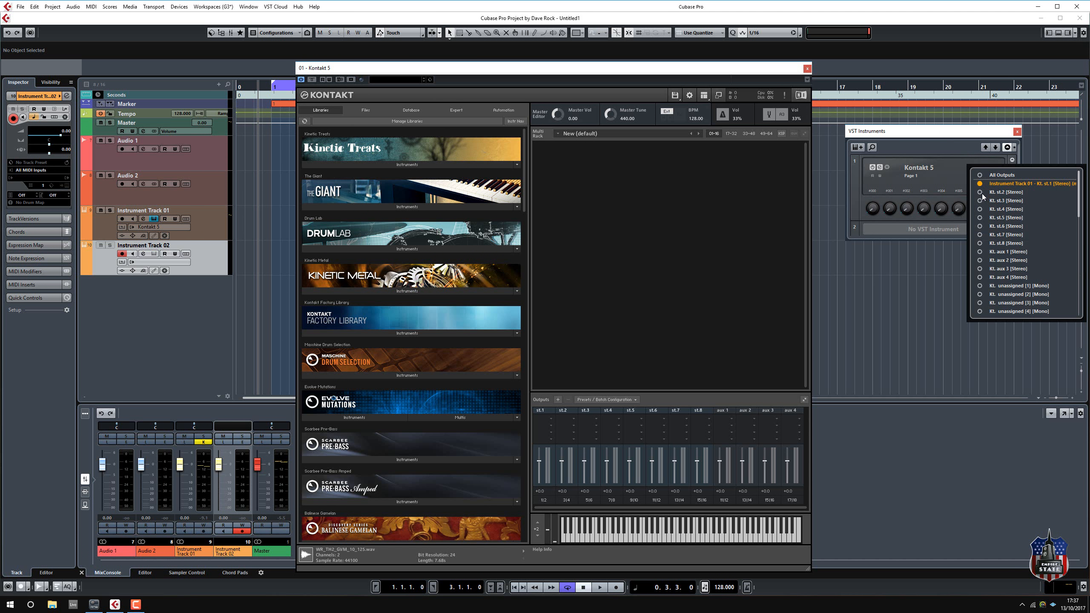
{"action": "left_click", "coordinate": [980, 192]}
{"action": "left_click", "coordinate": [980, 201]}
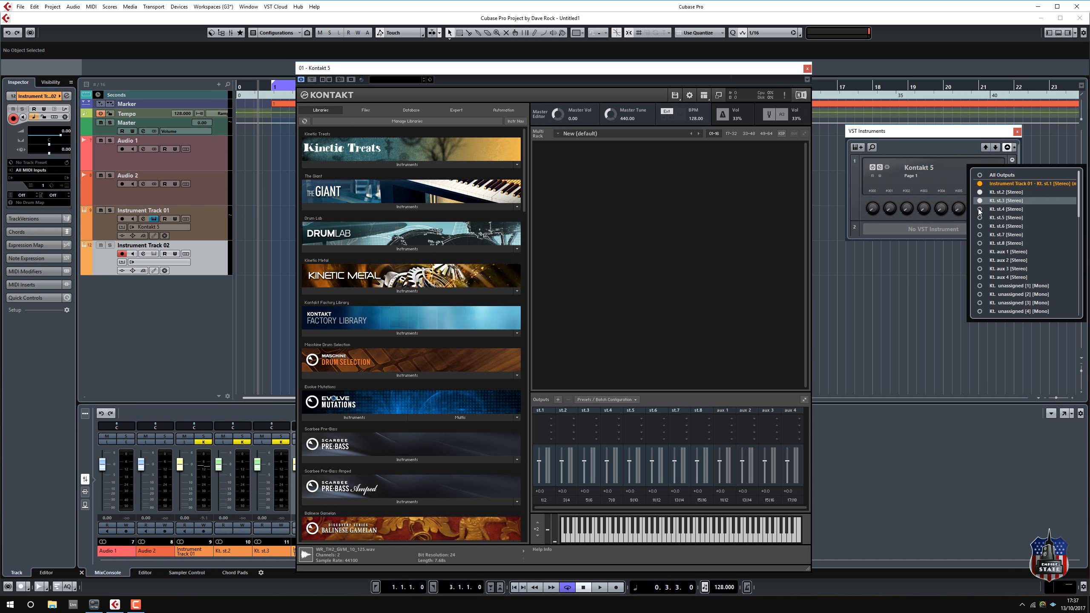
{"action": "left_click", "coordinate": [980, 209]}
{"action": "left_click", "coordinate": [981, 217]}
{"action": "left_click", "coordinate": [979, 225]}
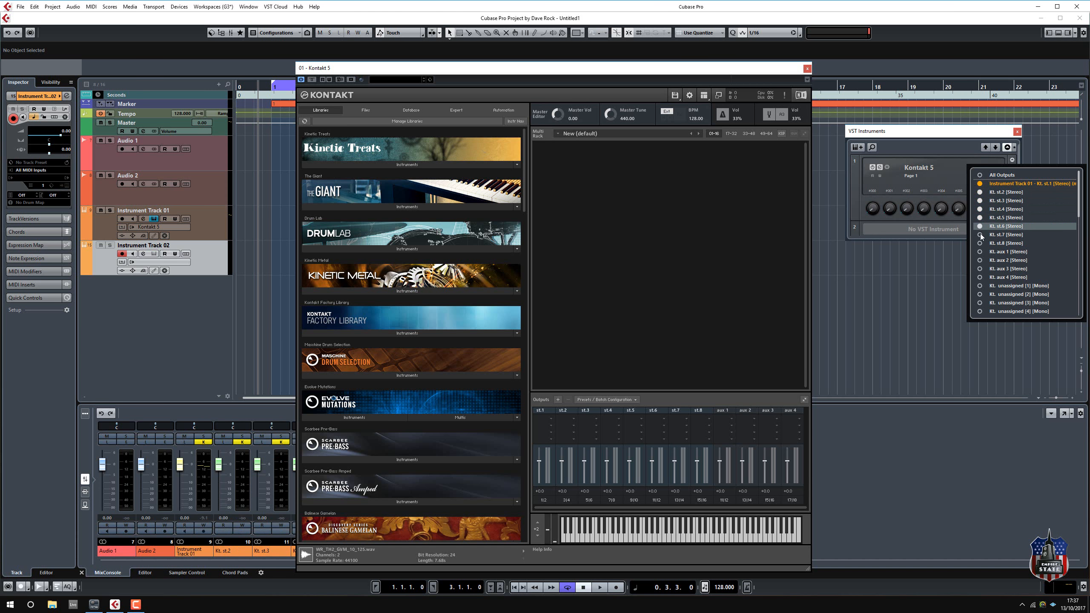
{"action": "left_click", "coordinate": [979, 235]}
{"action": "left_click", "coordinate": [979, 244]}
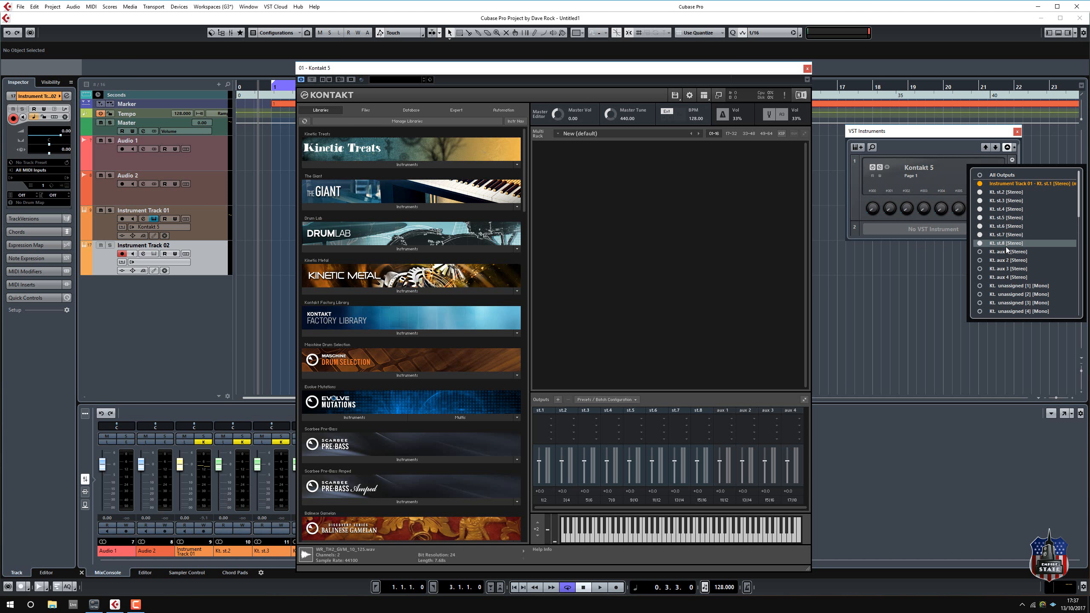
{"action": "left_click", "coordinate": [961, 129]}
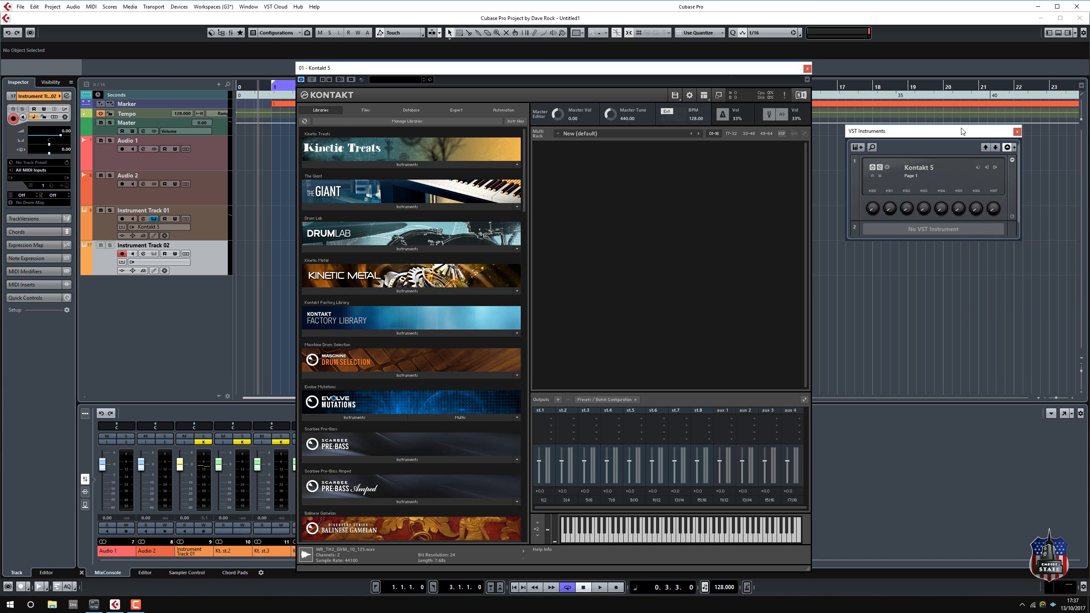
{"action": "left_click", "coordinate": [1018, 133]}
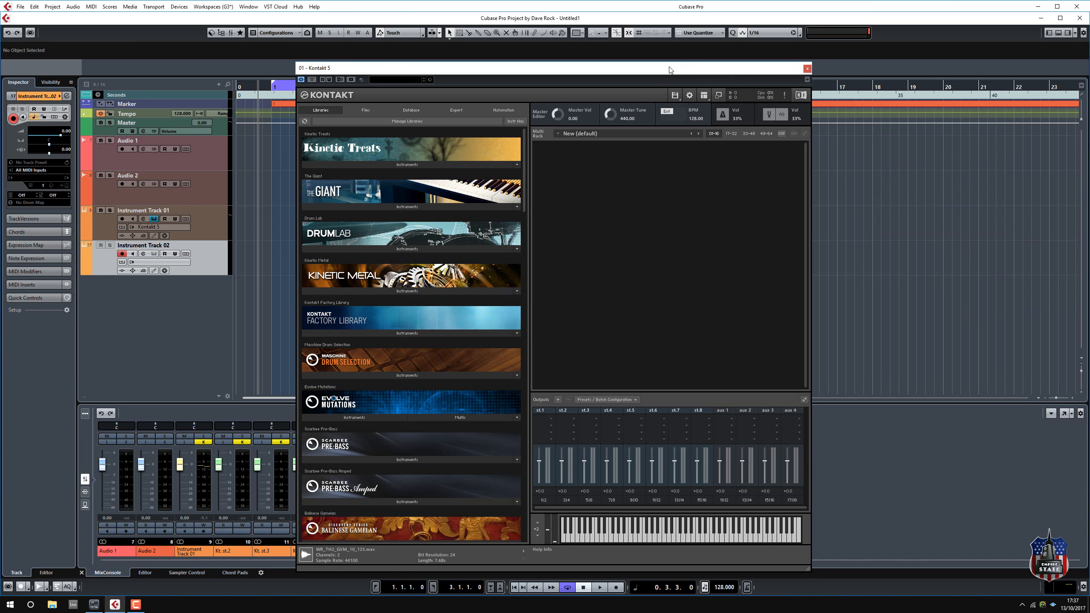
Load Tiriba.nki from the West Africa library into Kontakt and briefly audition its pattern.
{"action": "left_click_drag", "start_coordinate": [670, 70], "coordinate": [857, 63]}
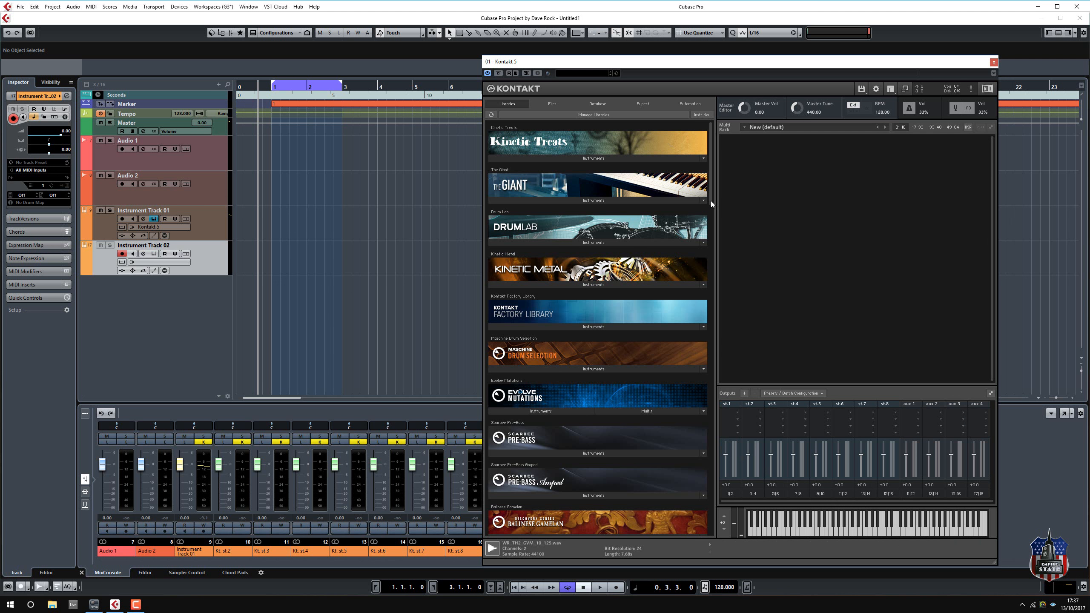
{"action": "left_click_drag", "start_coordinate": [710, 201], "coordinate": [699, 381]}
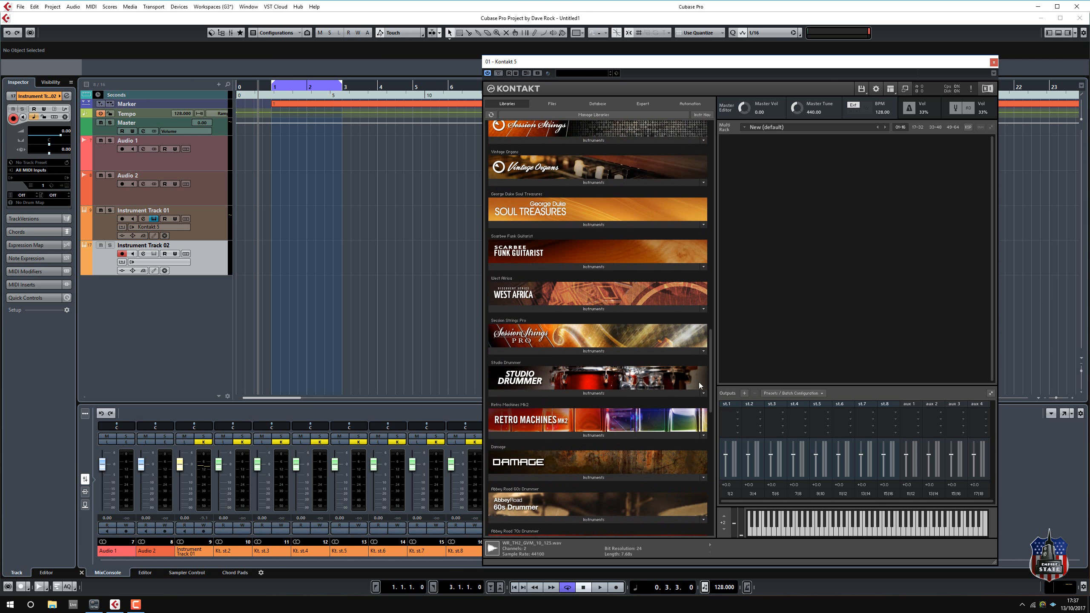
{"action": "left_click", "coordinate": [595, 315]}
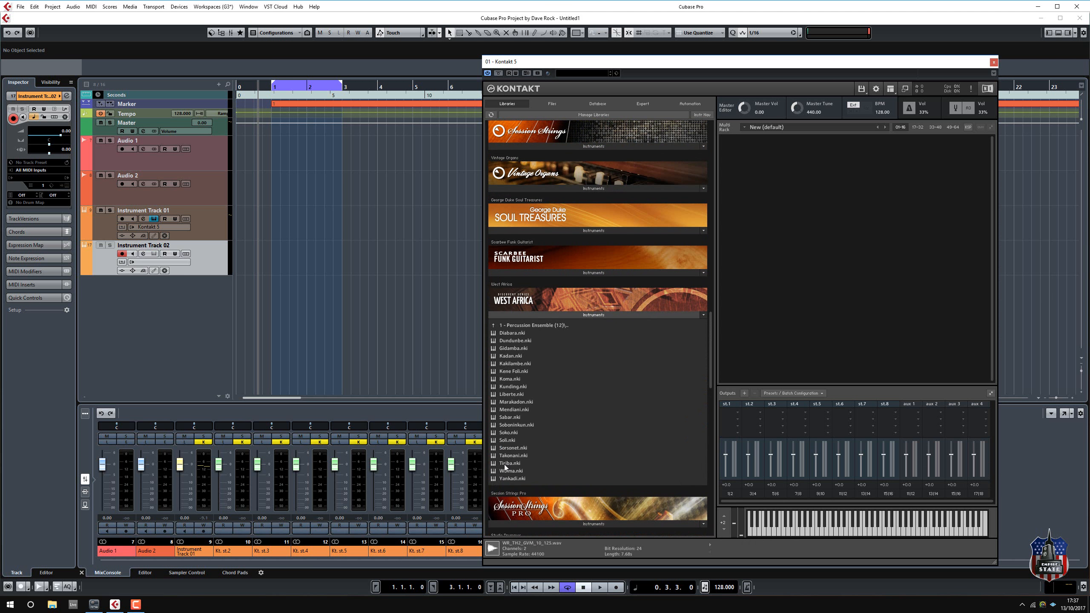
{"action": "left_click_drag", "start_coordinate": [505, 467], "coordinate": [809, 287]}
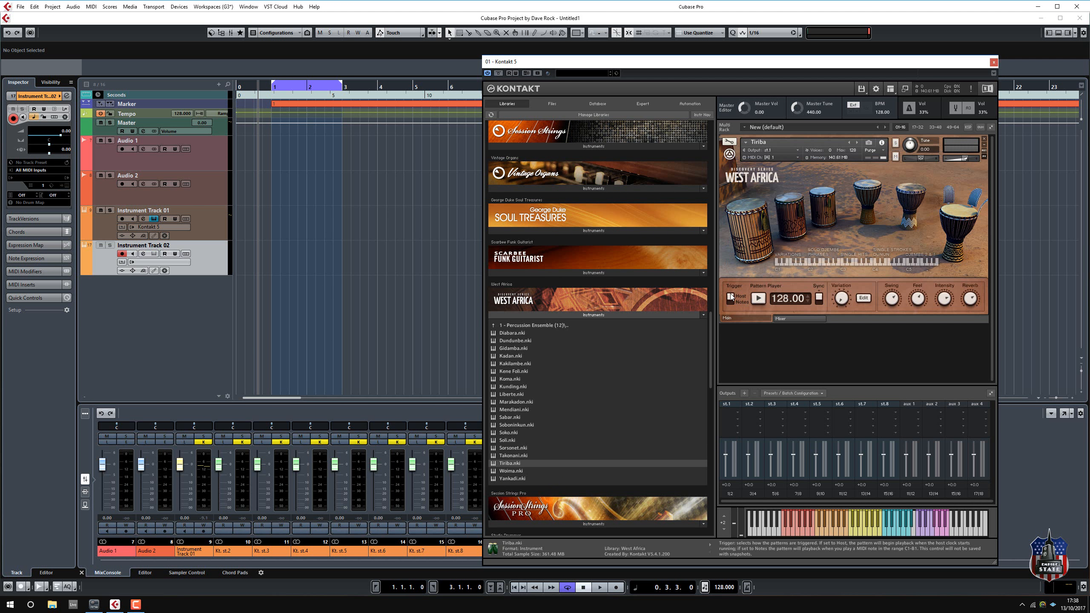
{"action": "left_click", "coordinate": [759, 299]}
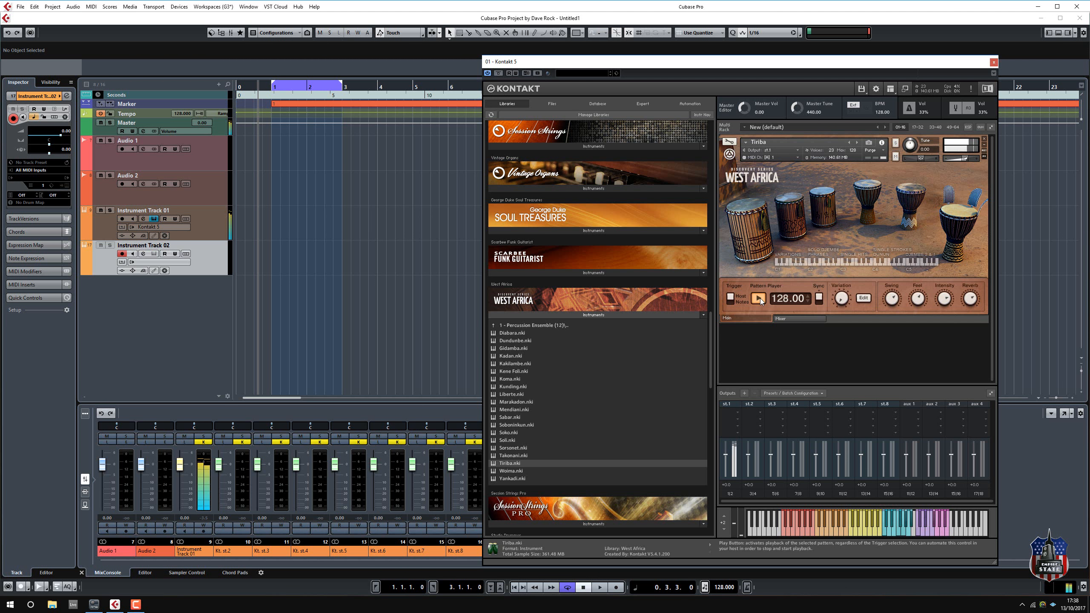
{"action": "left_click", "coordinate": [760, 298]}
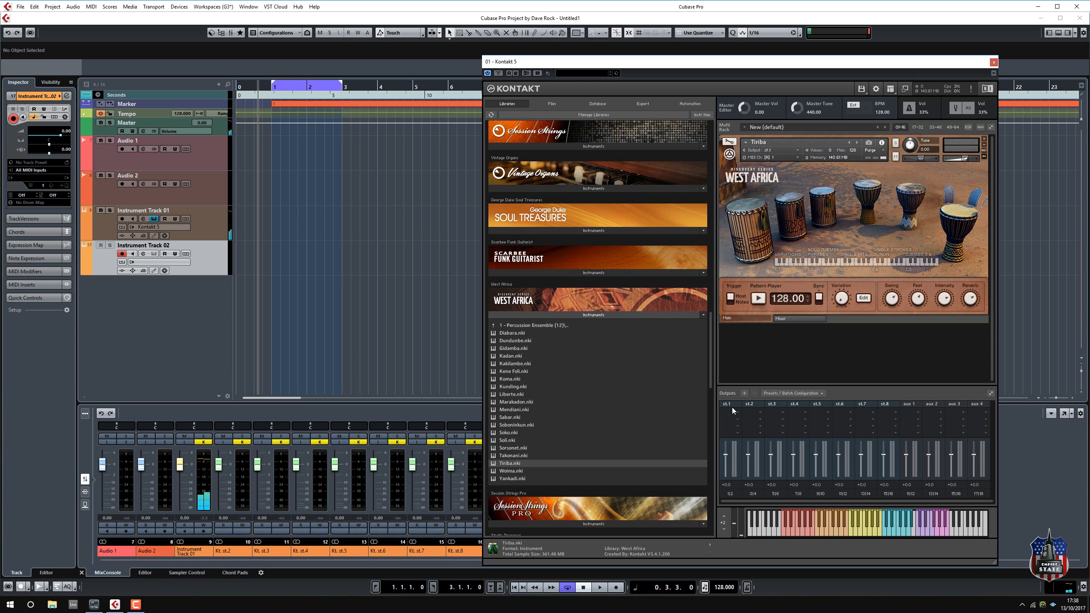
In Tiriba's mixer, route the first three drums, Dununba, Sangba and Kenkeni, to outputs st.1, st.2 and st.3.
{"action": "left_click", "coordinate": [796, 318]}
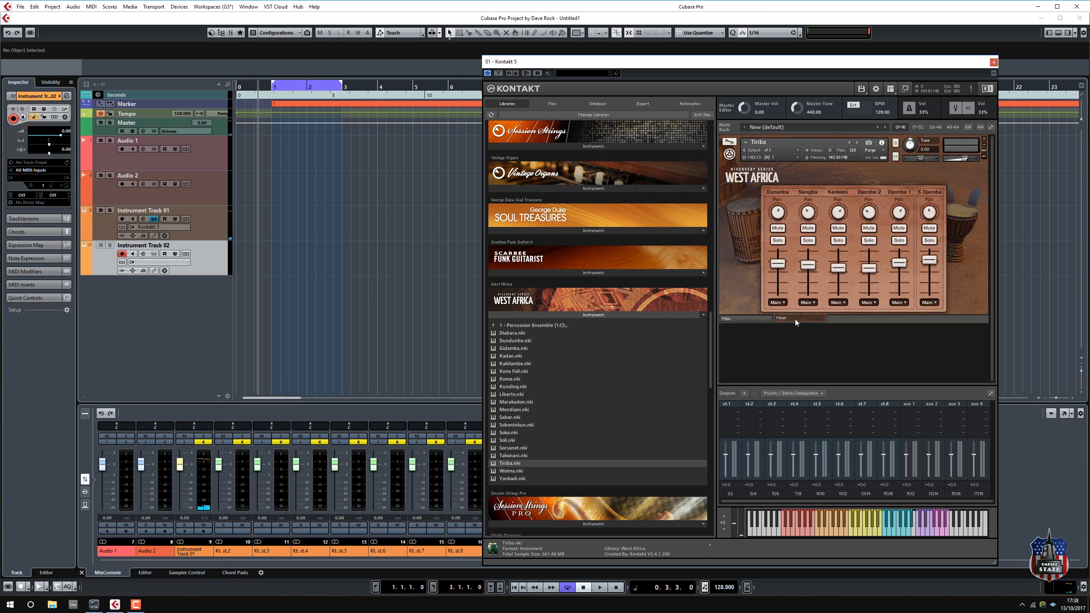
{"action": "left_click", "coordinate": [778, 302]}
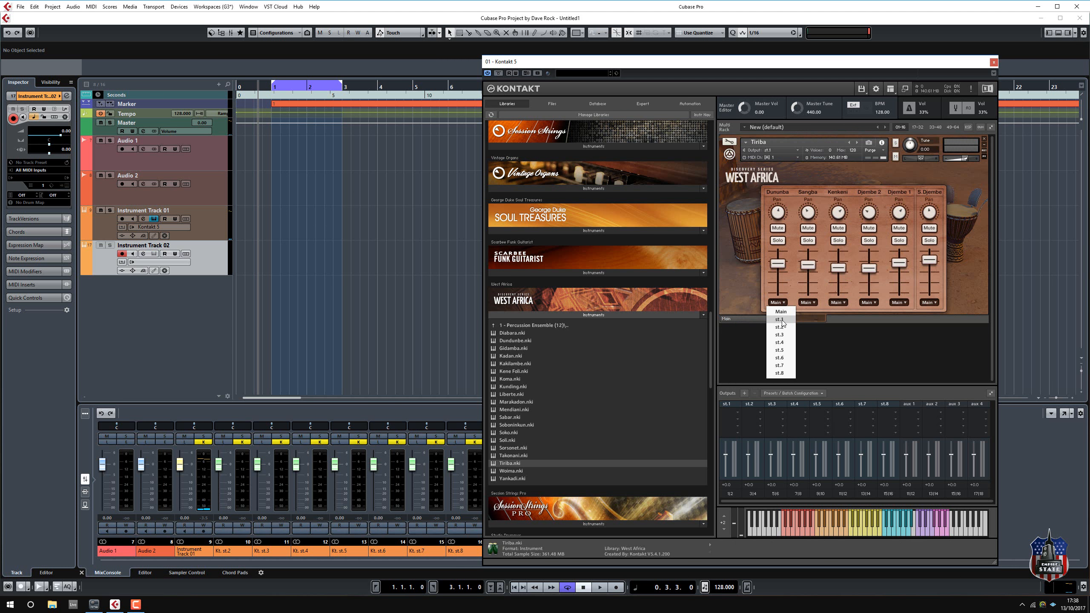
{"action": "left_click", "coordinate": [782, 320]}
{"action": "left_click", "coordinate": [808, 302]}
{"action": "left_click", "coordinate": [811, 322]}
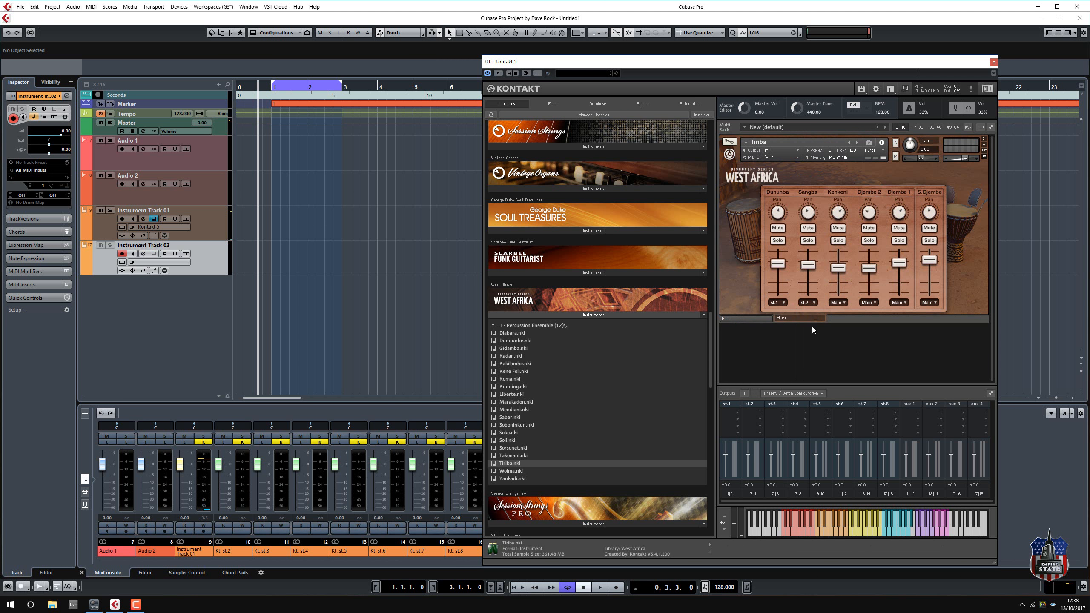
{"action": "left_click", "coordinate": [838, 302]}
{"action": "left_click", "coordinate": [841, 336]}
Route Djembe 2 to output st.4, Djembe 1 to st.5 and S.Djembe to st.6.
{"action": "left_click", "coordinate": [869, 302]}
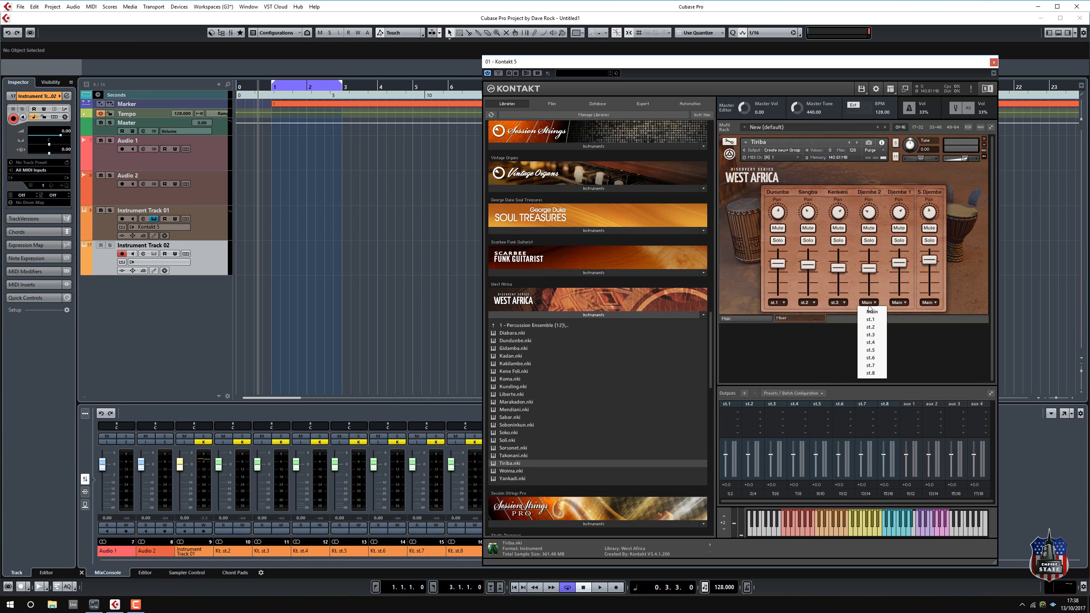
{"action": "left_click", "coordinate": [872, 342]}
{"action": "left_click", "coordinate": [899, 302]}
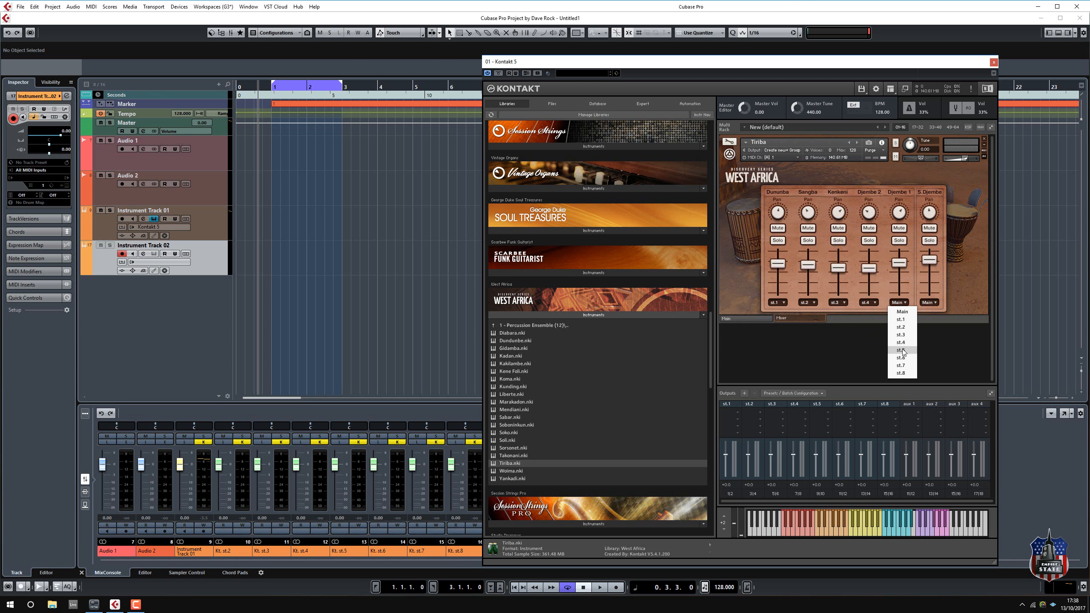
{"action": "left_click", "coordinate": [903, 351]}
{"action": "left_click", "coordinate": [930, 303]}
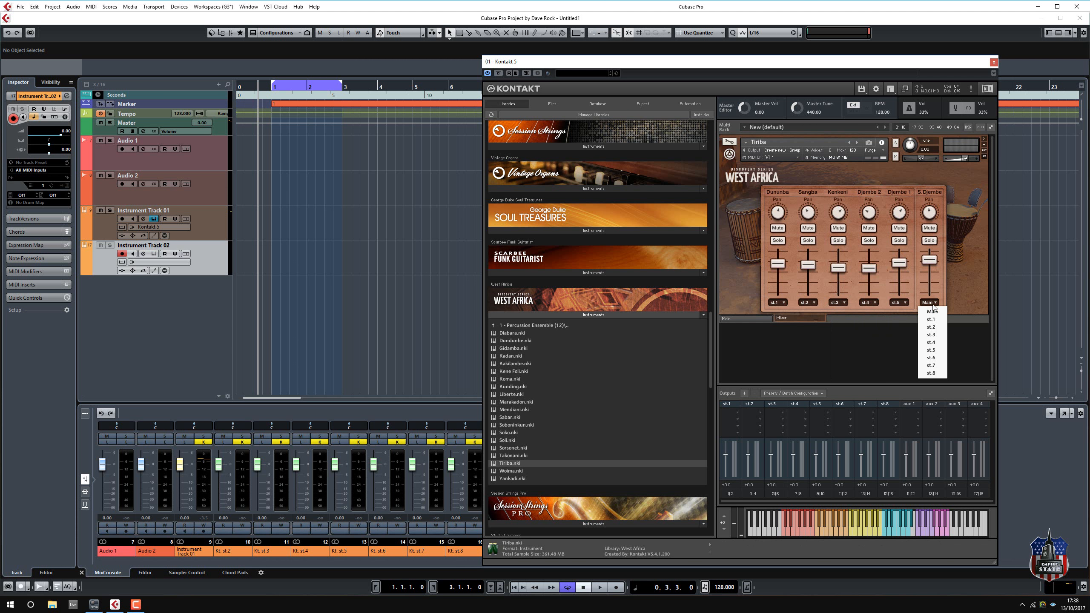
{"action": "left_click", "coordinate": [932, 357]}
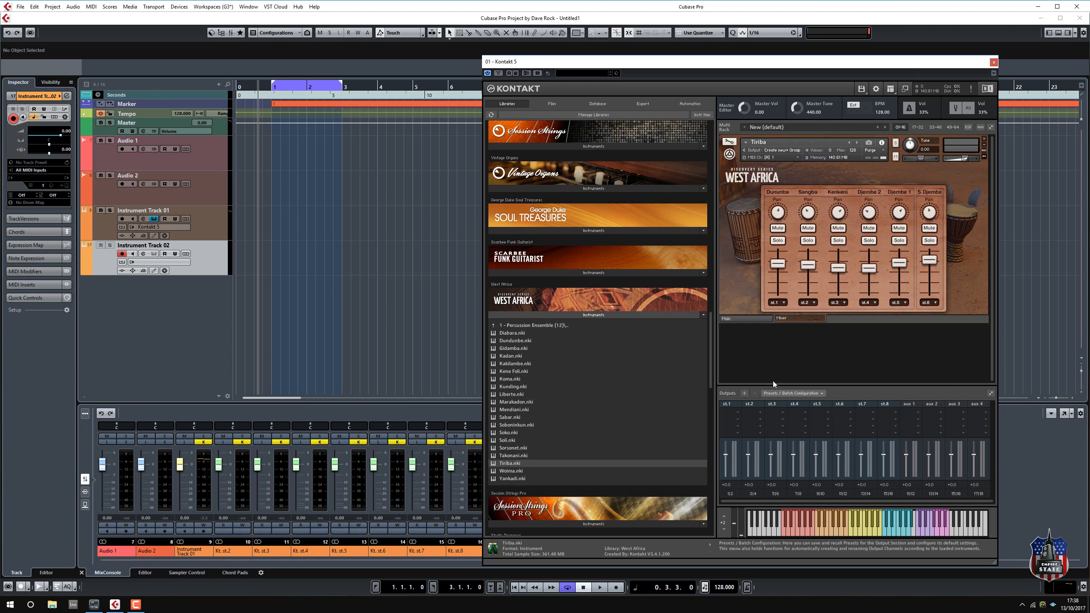
Play the Tiriba pattern from the instrument's main page to check the separate output channels, then stop it.
{"action": "left_click", "coordinate": [764, 318]}
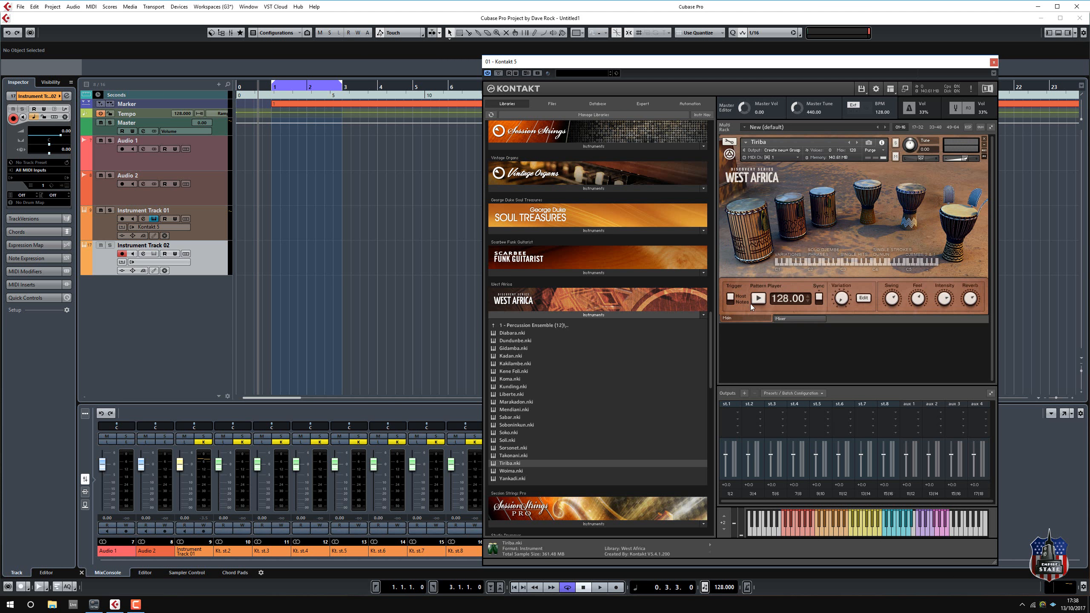
{"action": "left_click", "coordinate": [756, 300]}
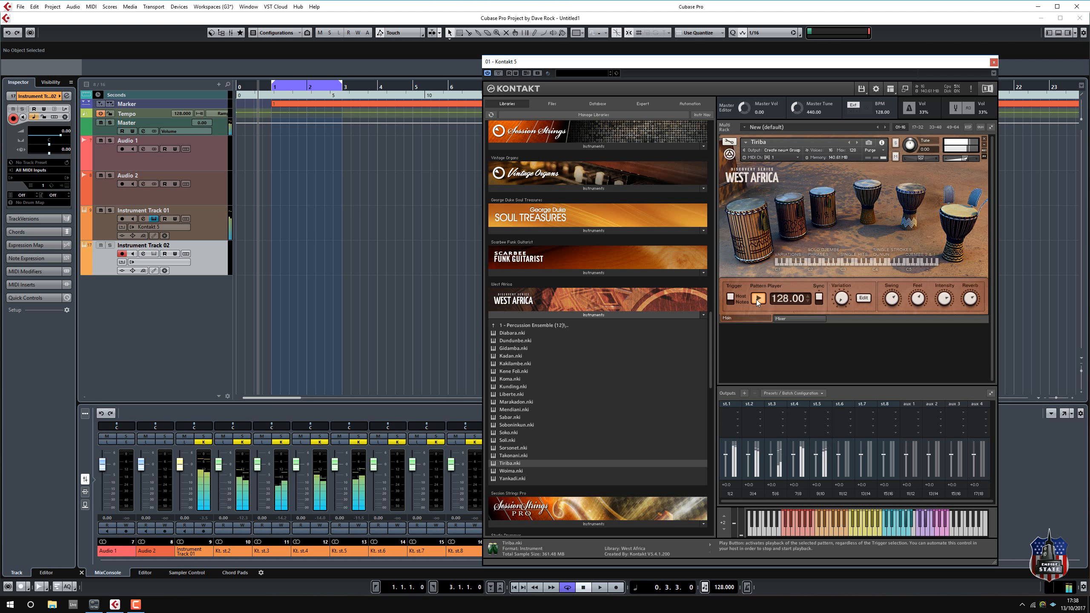
{"action": "left_click", "coordinate": [756, 300]}
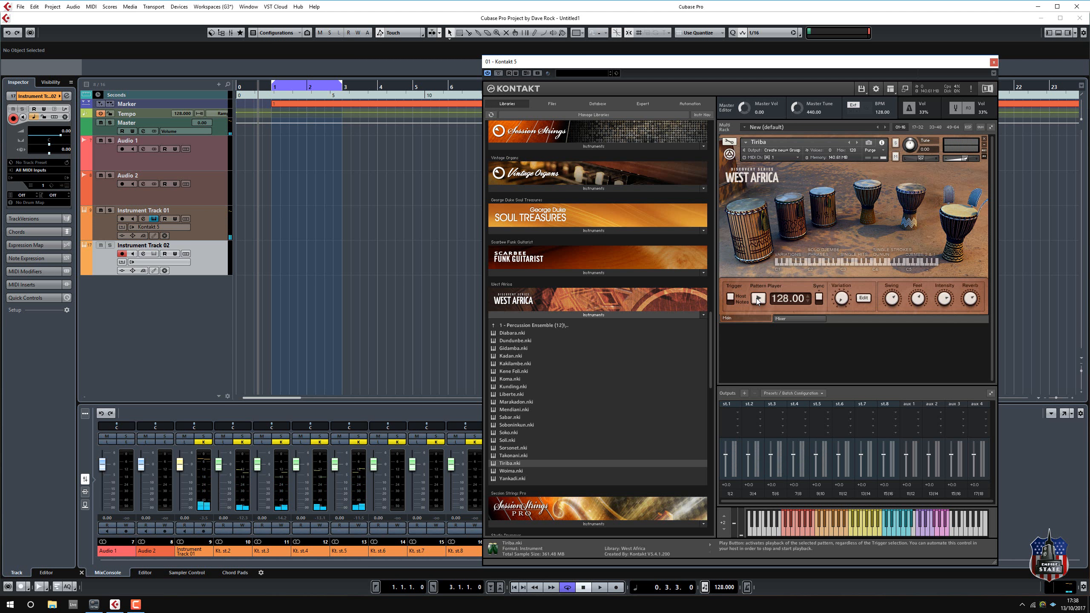
Open the Audio Mixdown export and set it to import the result into the Pool and onto an audio track.
{"action": "left_click", "coordinate": [383, 183]}
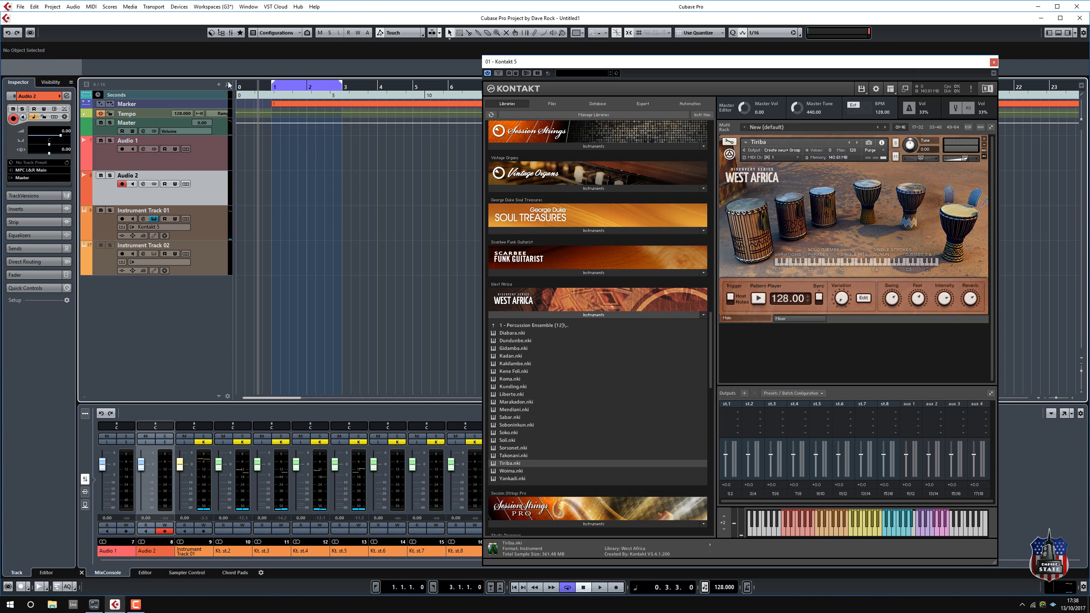
{"action": "left_click", "coordinate": [20, 7]}
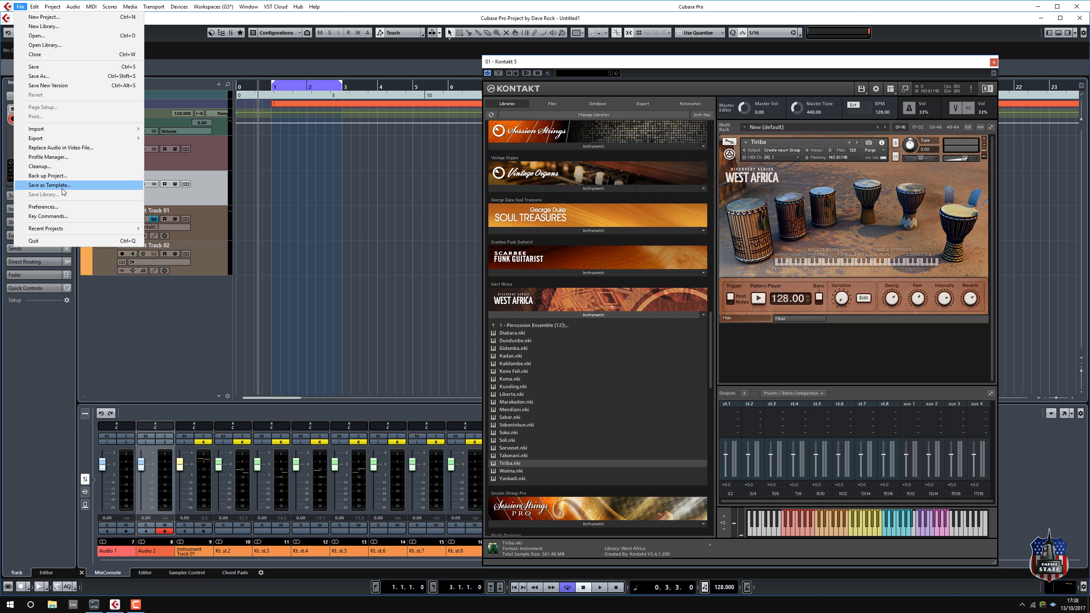
{"action": "mouse_move", "coordinate": [66, 141]}
{"action": "left_click", "coordinate": [169, 139]}
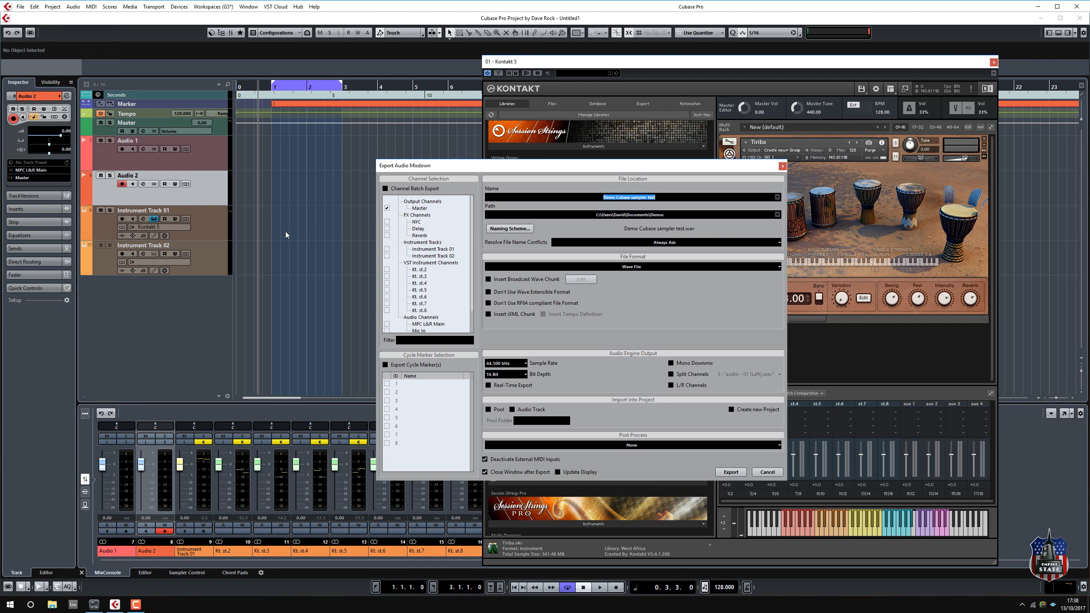
{"action": "left_click", "coordinate": [489, 411]}
{"action": "left_click", "coordinate": [513, 411]}
Batch-export all VST Instrument Channels, Kt. st.2 to Kt. st.8, creating unique file names for files that already exist.
{"action": "left_click", "coordinate": [386, 189]}
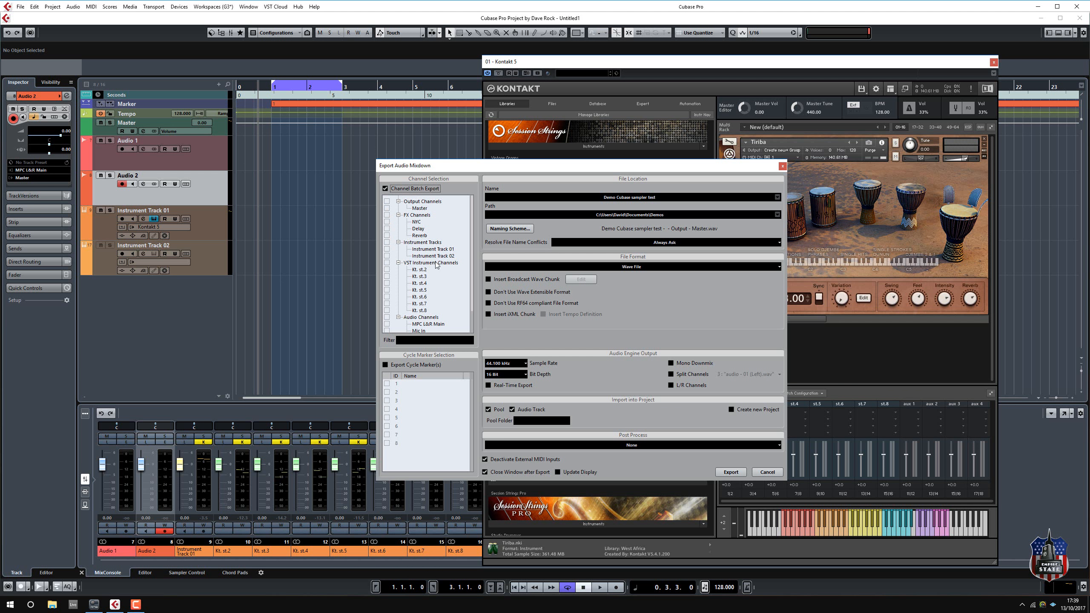
{"action": "left_click", "coordinate": [387, 263]}
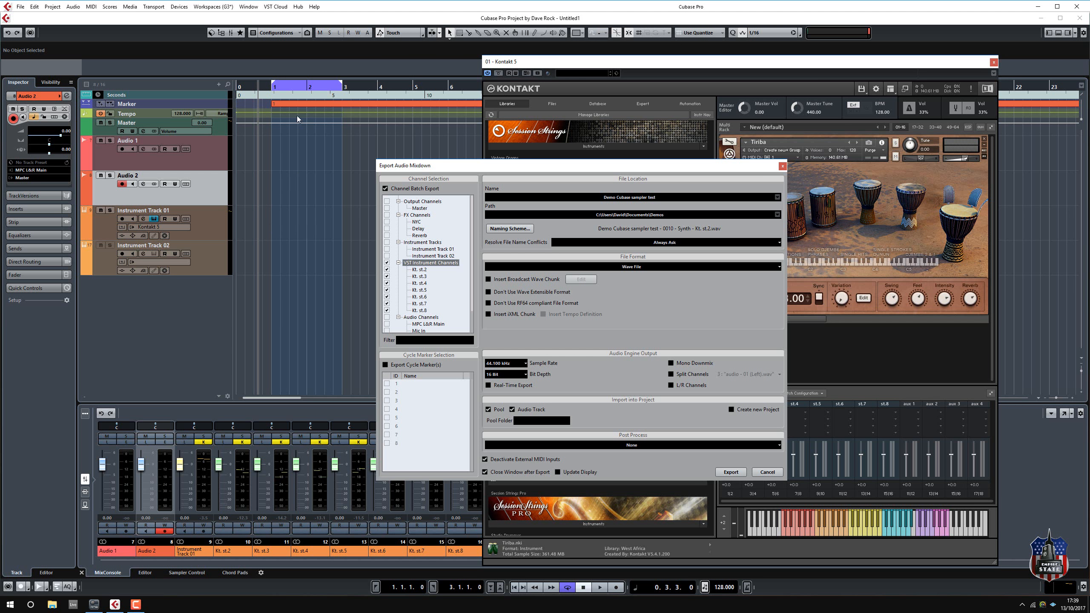
{"action": "left_click", "coordinate": [731, 471]}
{"action": "left_click", "coordinate": [516, 323]}
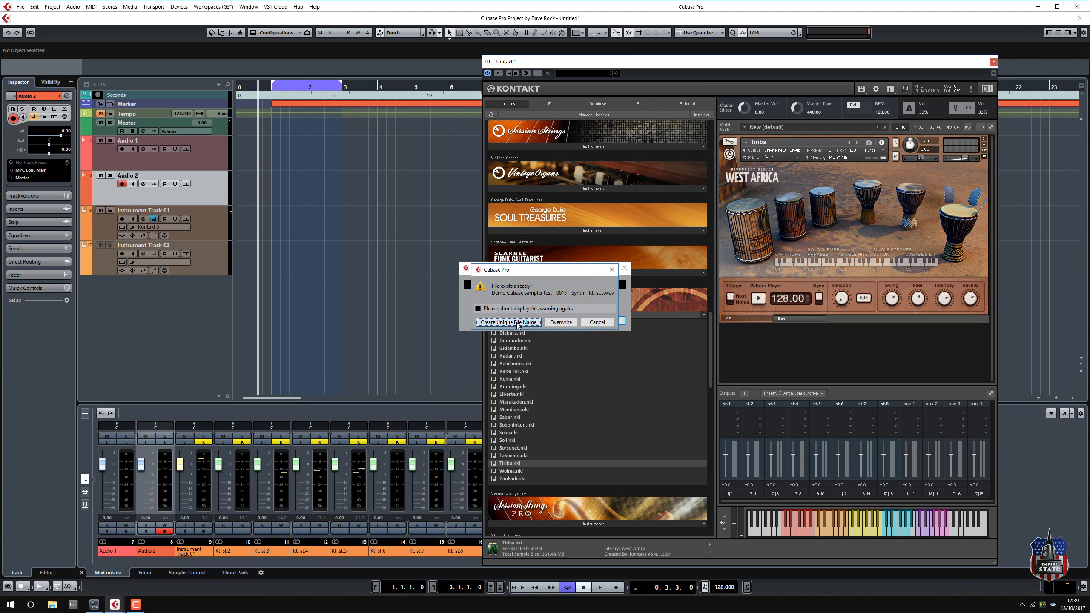
{"action": "left_click", "coordinate": [517, 323]}
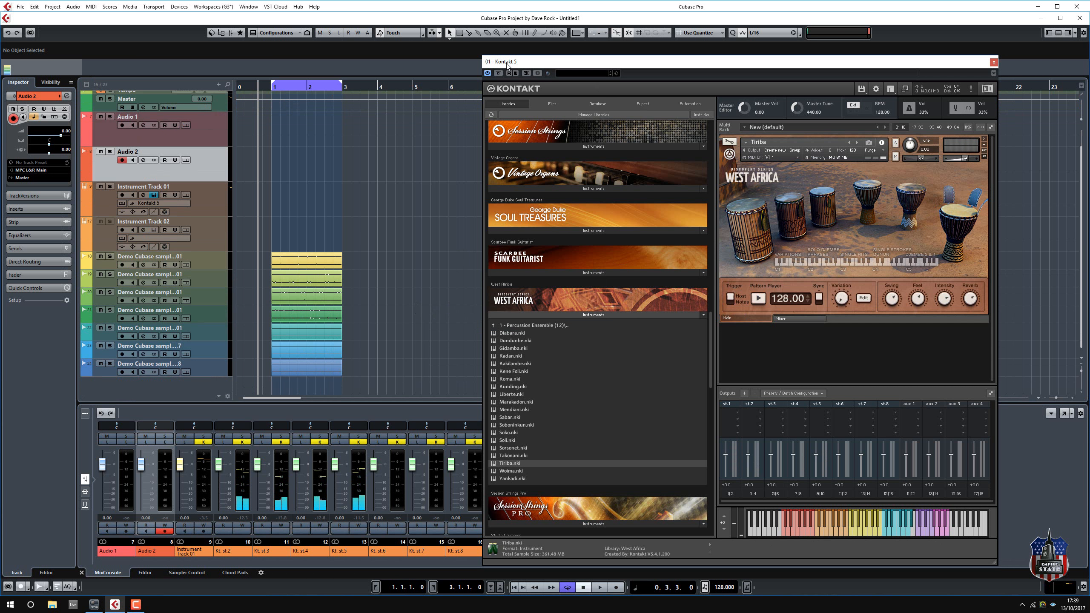
Deactivate the Kontakt 5 instrument, close its window and play back the imported audio tracks.
{"action": "left_click", "coordinate": [488, 73]}
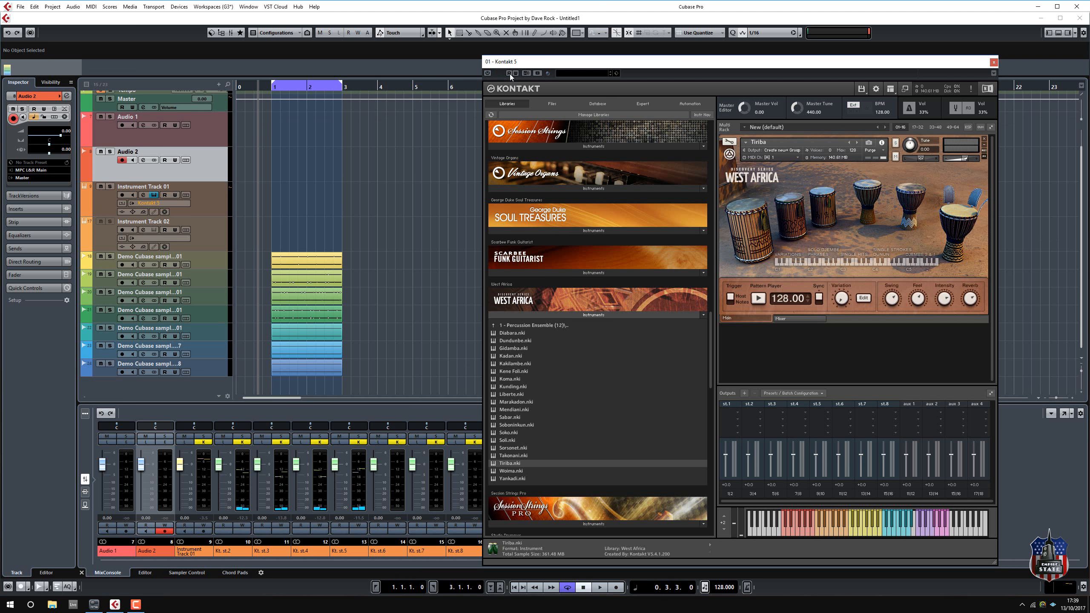
{"action": "left_click", "coordinate": [993, 63]}
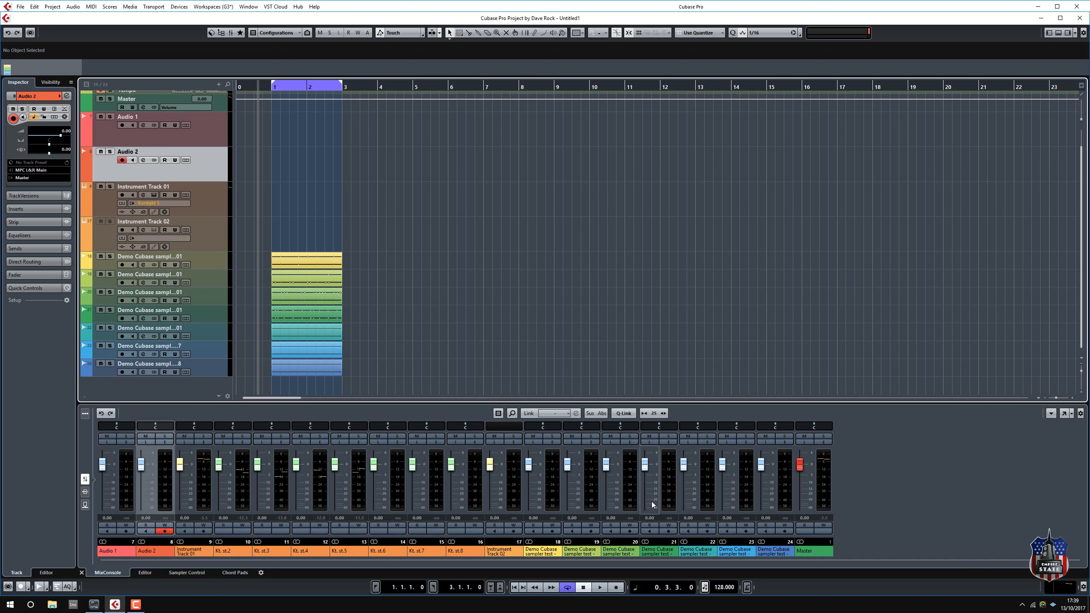
{"action": "left_click", "coordinate": [600, 587]}
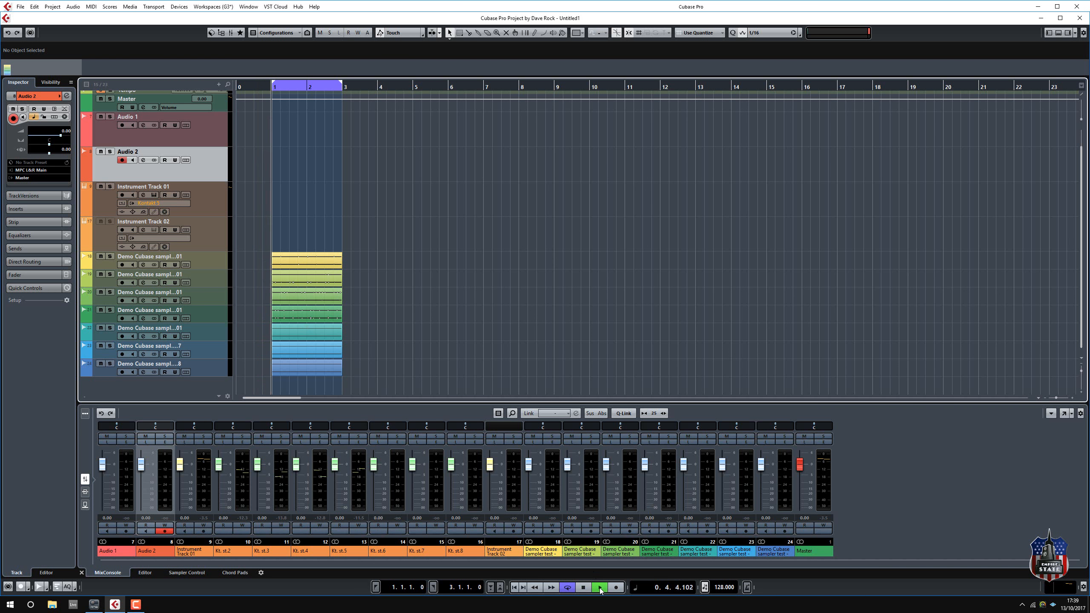